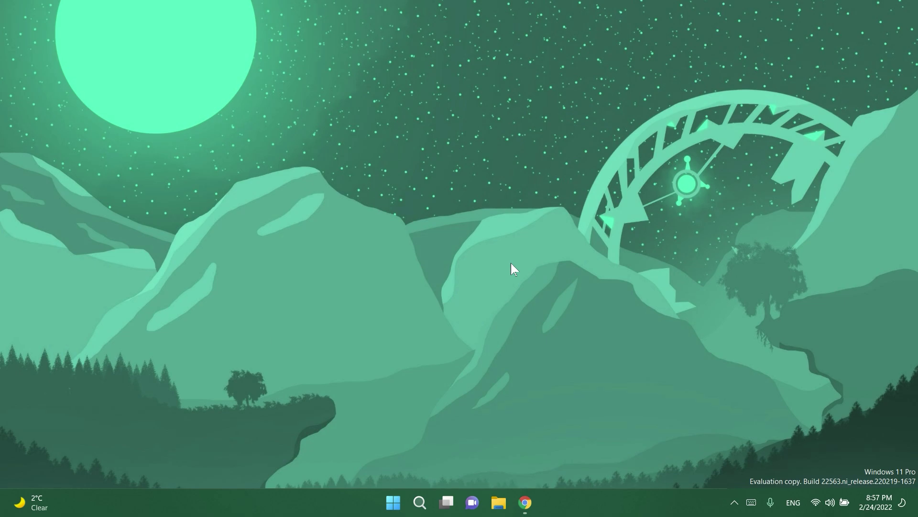
Step: Check the Windows version with winver, then close the About Windows dialog
key(super)
text(winver)
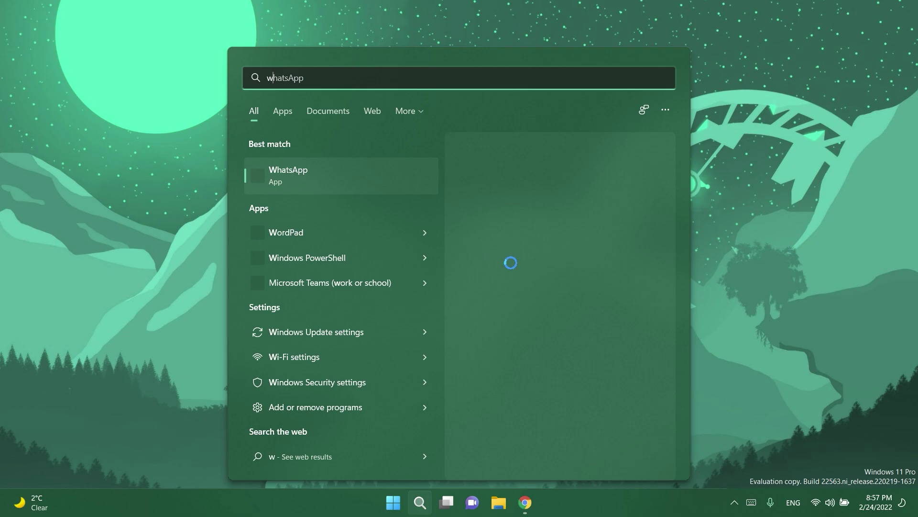
click(511, 262)
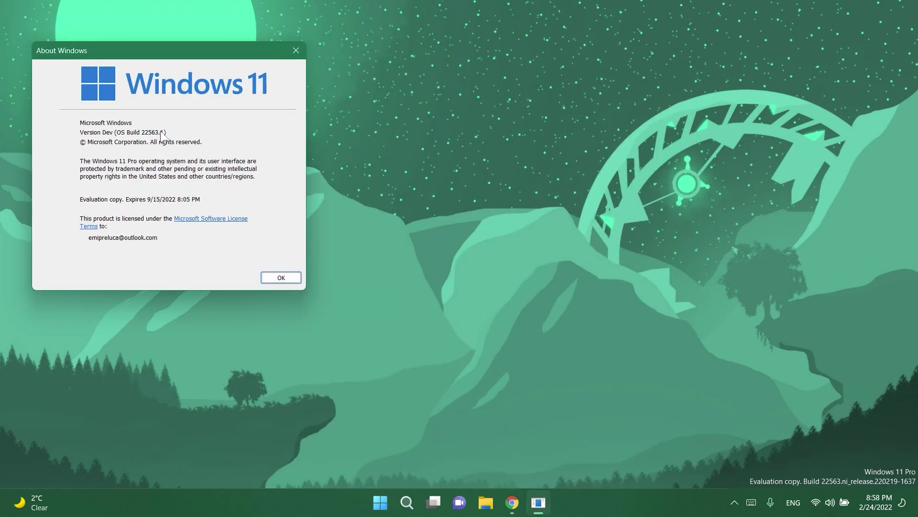
drag(163, 48, 171, 61)
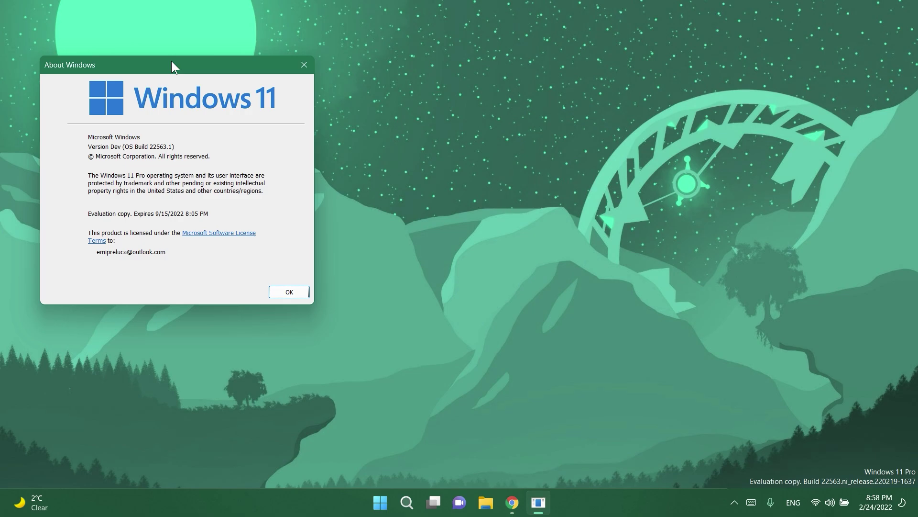
key(Return)
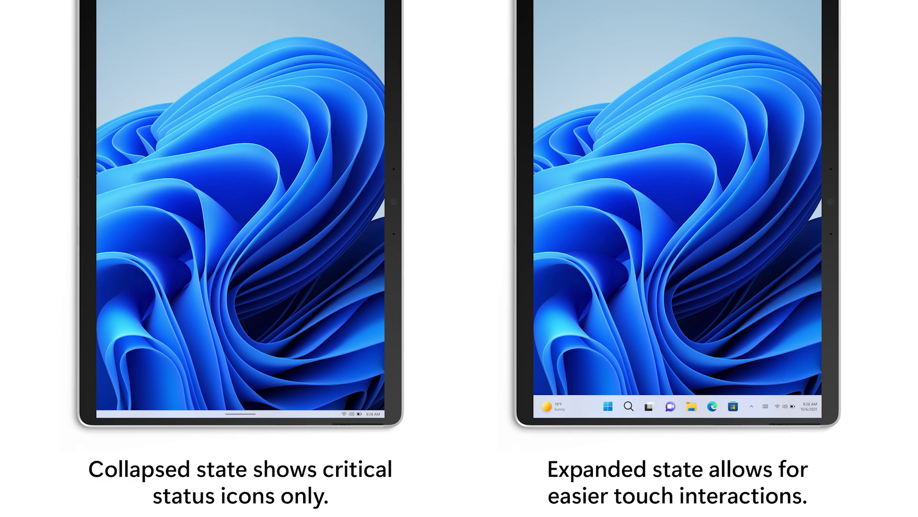
Step: Browse the widgets board, scrolling through the cards and Top stories
click(65, 504)
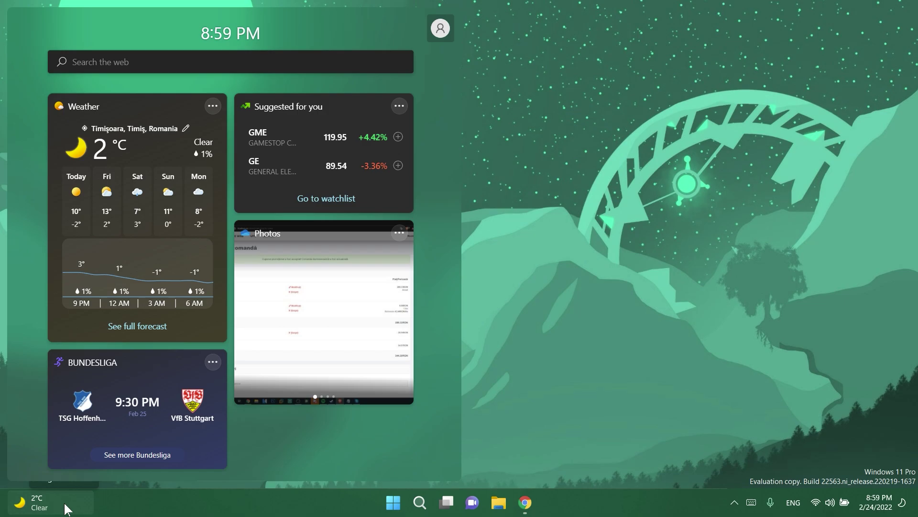
scroll(199, 321, down, 2)
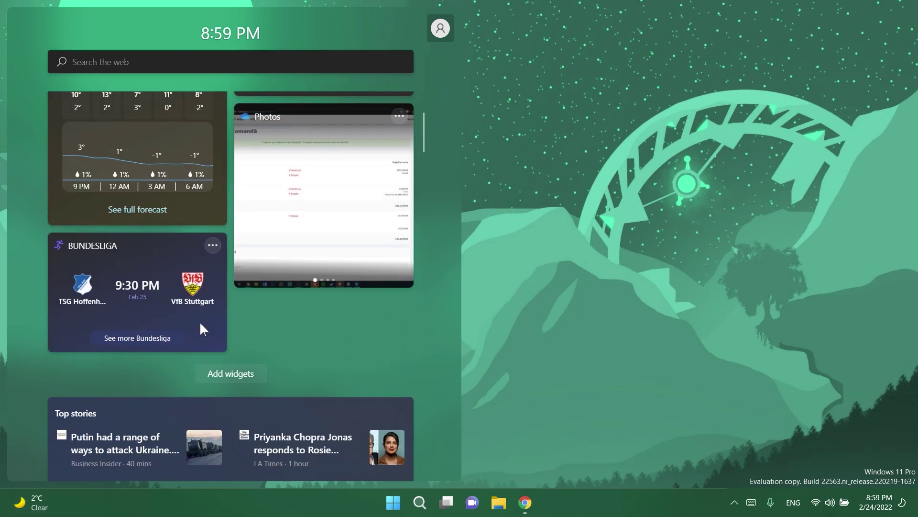
scroll(199, 329, down, 3)
scroll(218, 322, up, 5)
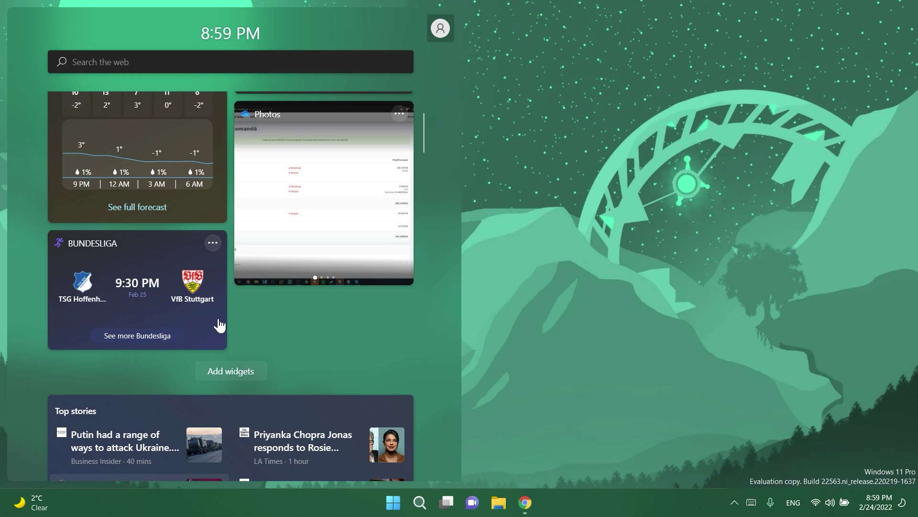
scroll(217, 315, down, 4)
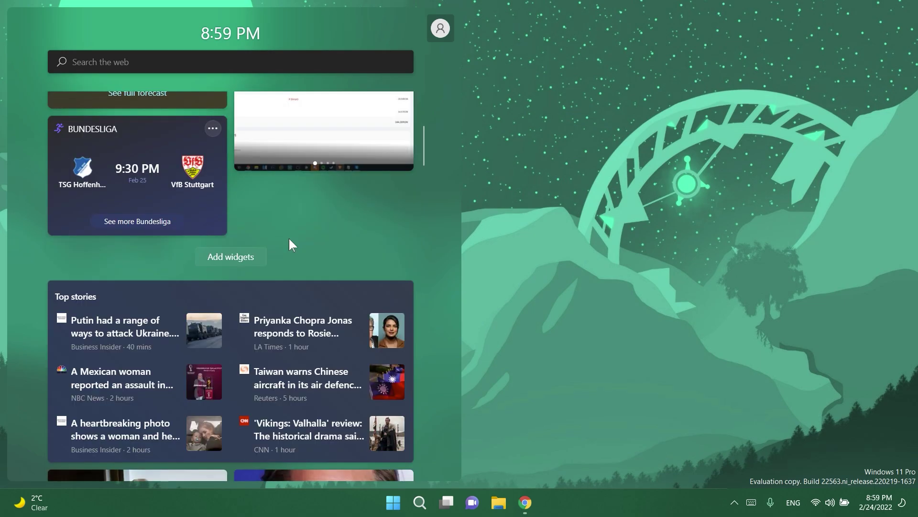
scroll(289, 237, up, 4)
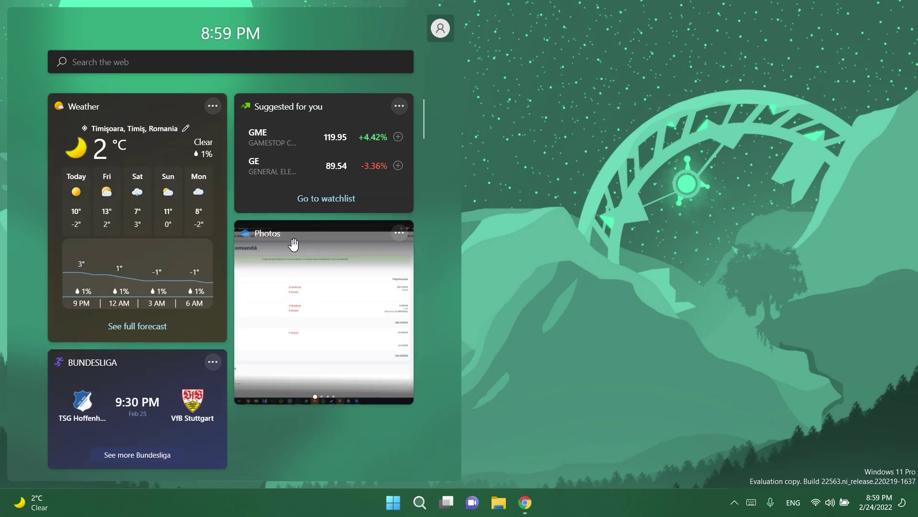
mouse_move(295, 260)
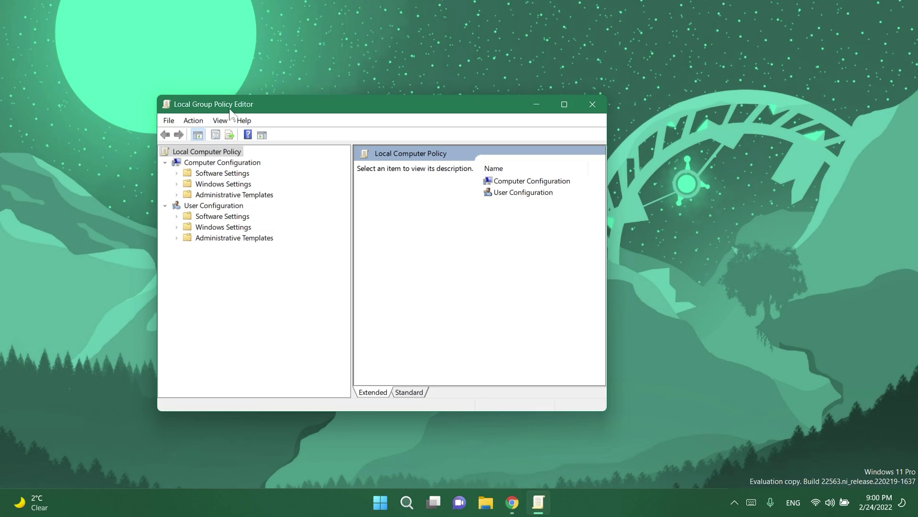
Step: Navigate to Administrative Templates > Windows Components > Windows Update > Manage end user experience
click(177, 194)
click(188, 270)
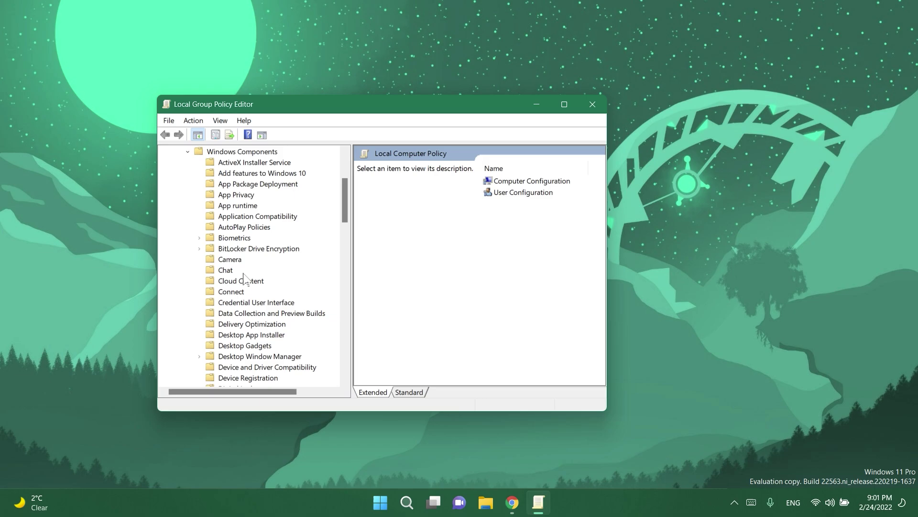
scroll(234, 237, down, 15)
scroll(234, 238, down, 8)
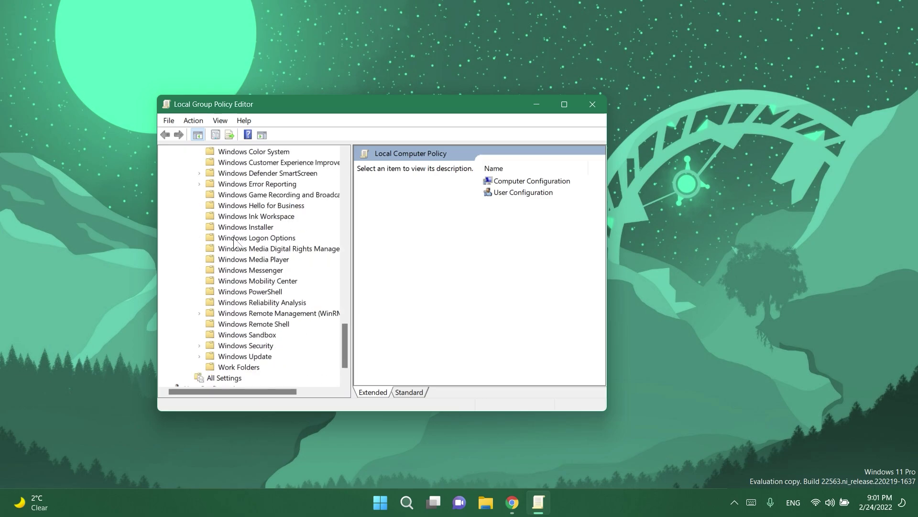
double_click(245, 355)
click(251, 293)
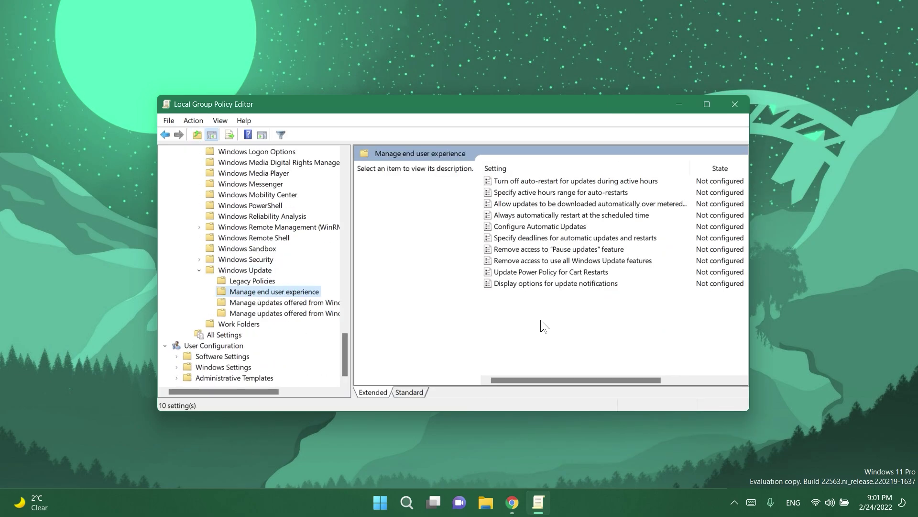
Step: Set 'Display options for update notifications' to Enabled and apply it
click(529, 284)
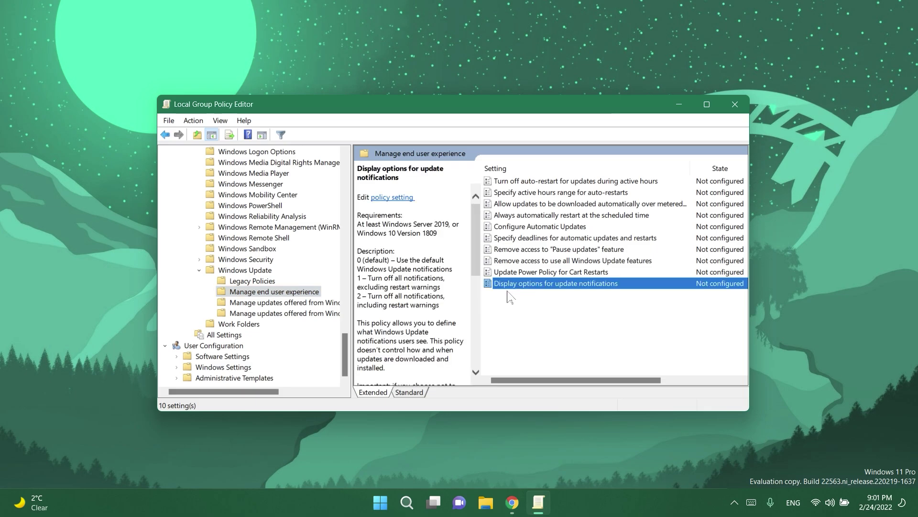
double_click(552, 286)
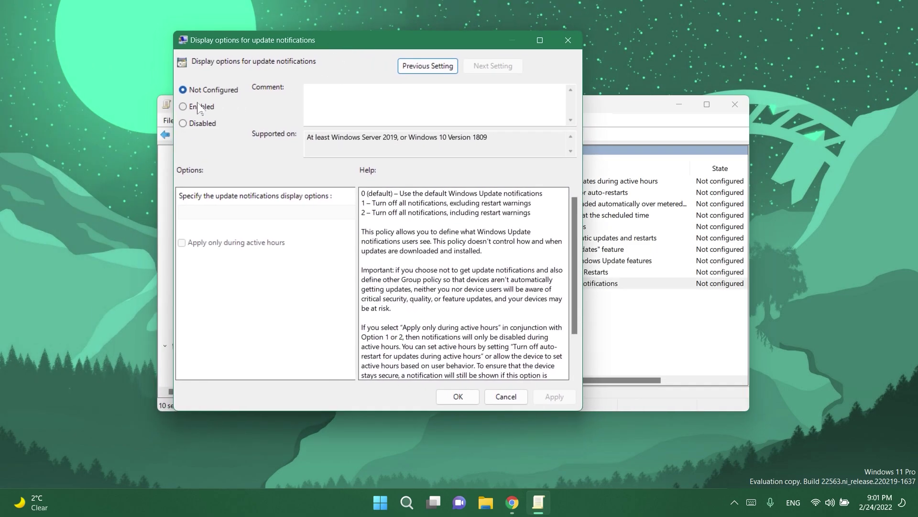
click(200, 108)
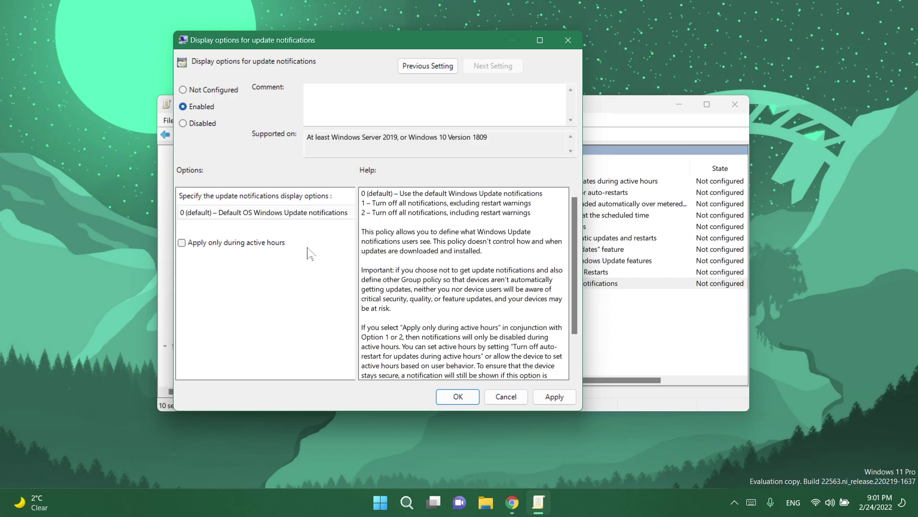
click(555, 396)
click(458, 397)
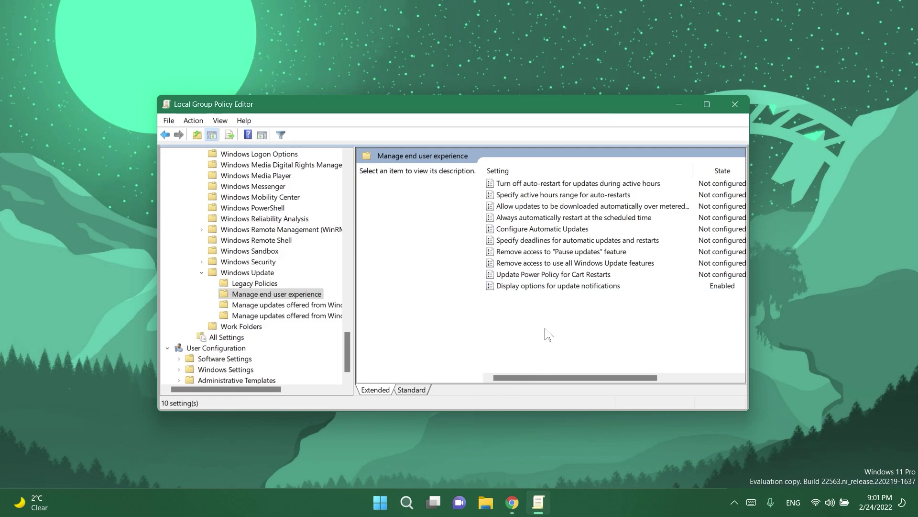
Step: Close the Group Policy Editor and bring up File Explorer at Quick access, centred on screen
key(alt+F4)
key(super+e)
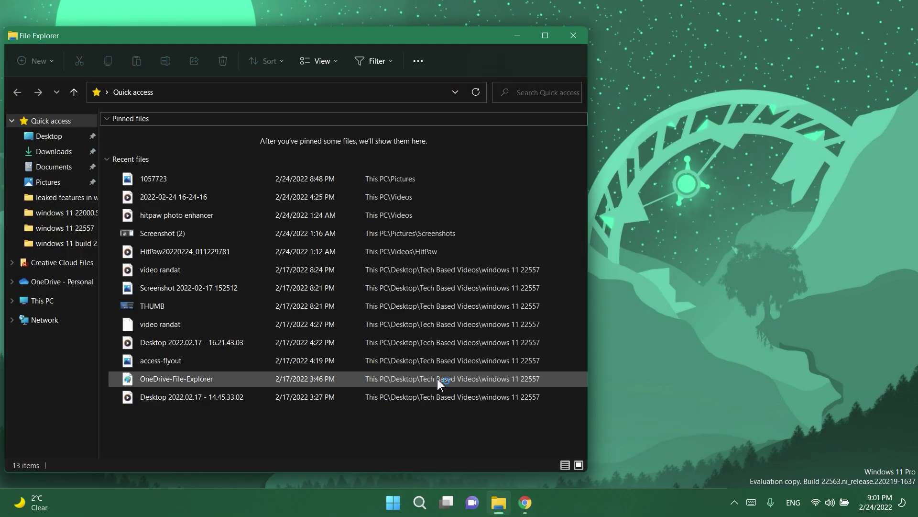
drag(294, 42, 447, 33)
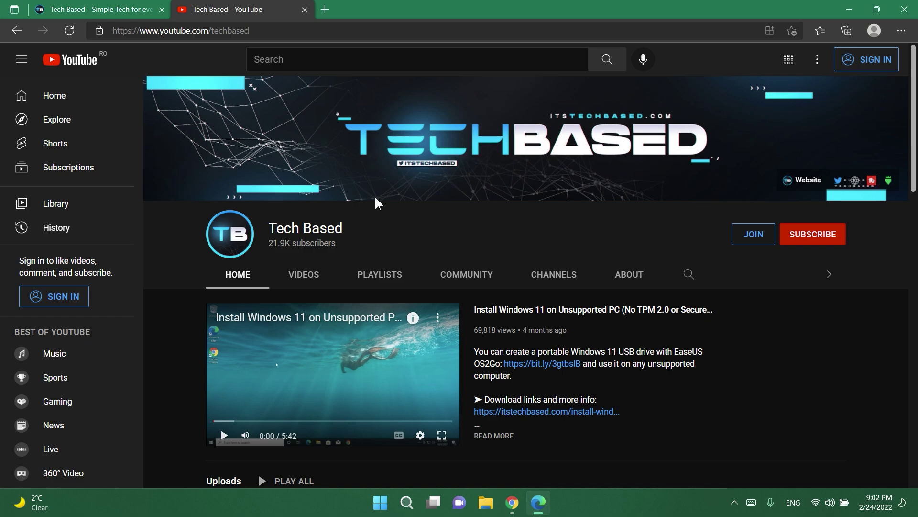
Step: Snap Edge to the left half to show its tabs in Snap Assist, then unsnap and minimize it
drag(428, 14, 342, 36)
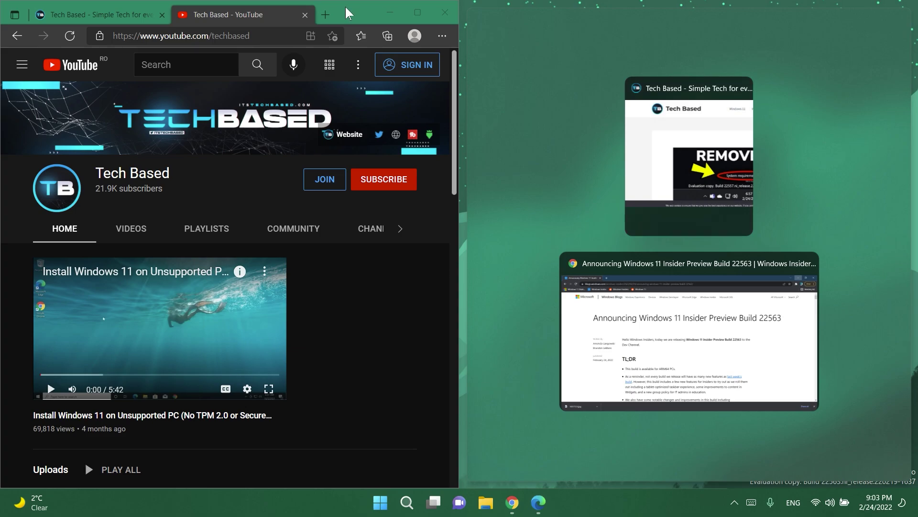
drag(364, 14, 673, 52)
click(709, 56)
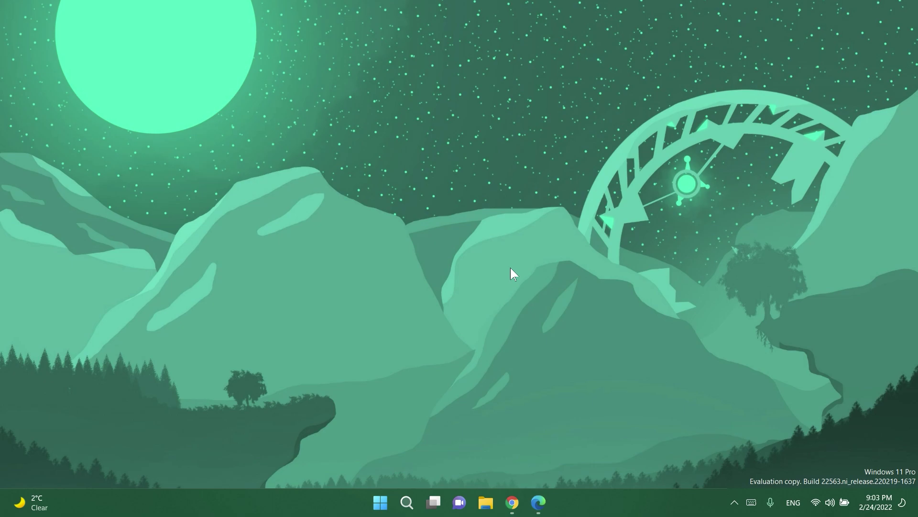
Step: In Settings > System > Multitasking, review the Edge tabs snapping choices, keeping 3 most recent tabs
click(407, 502)
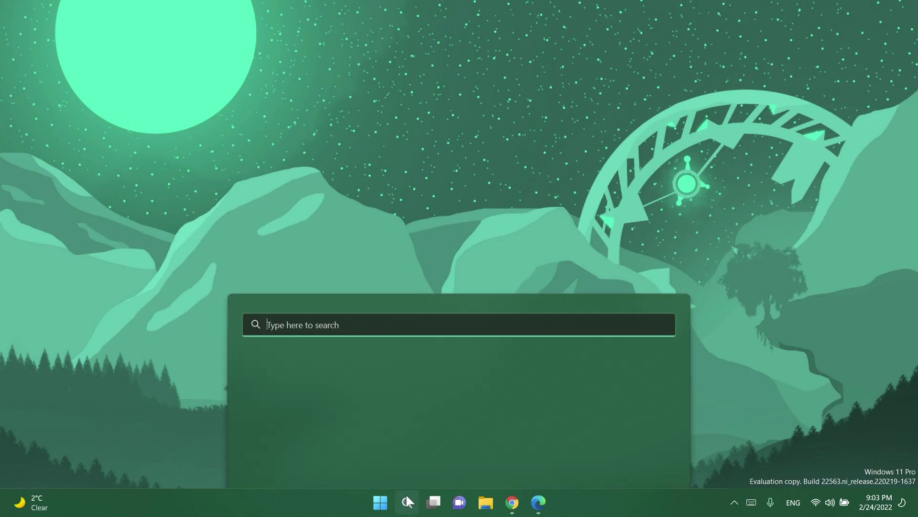
key(super+i)
scroll(311, 169, down, 3)
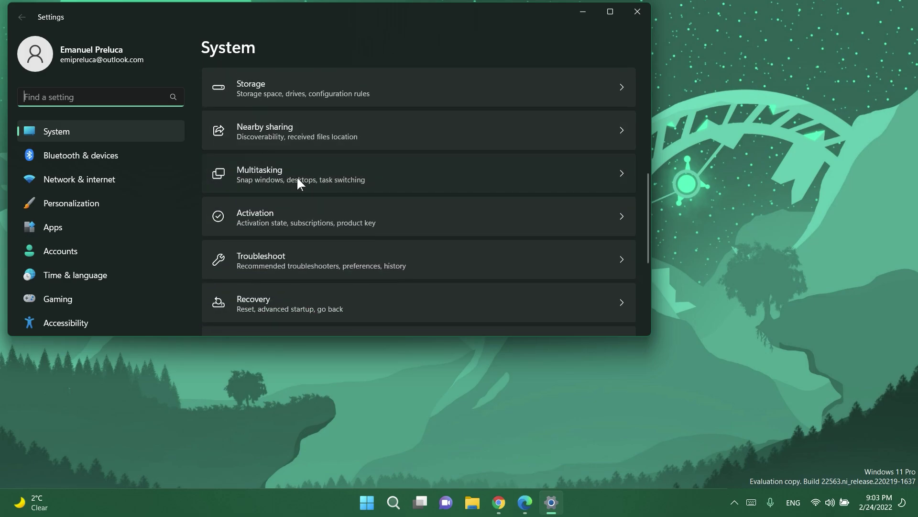
click(297, 177)
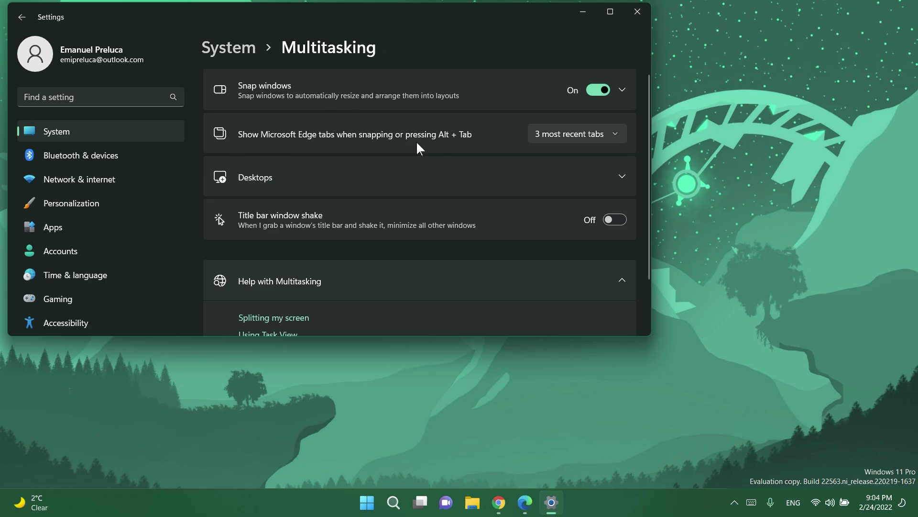
click(566, 134)
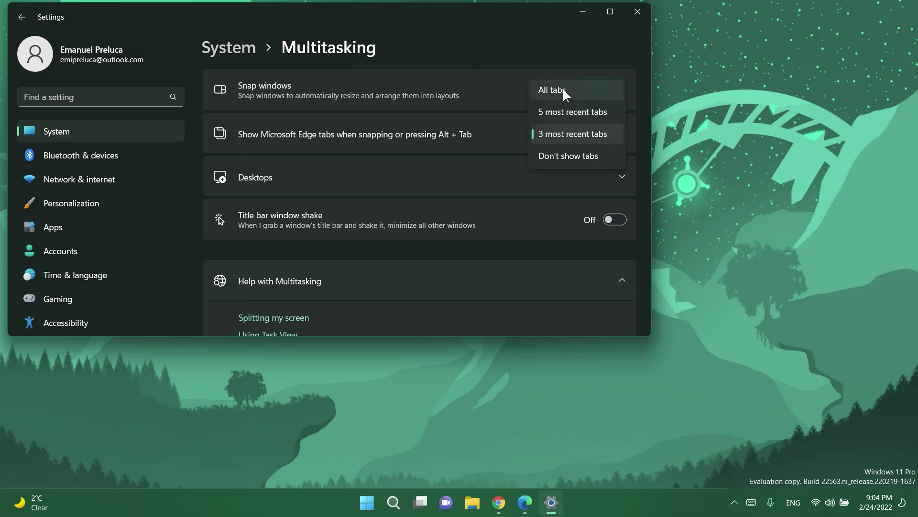
click(460, 91)
drag(367, 18, 477, 68)
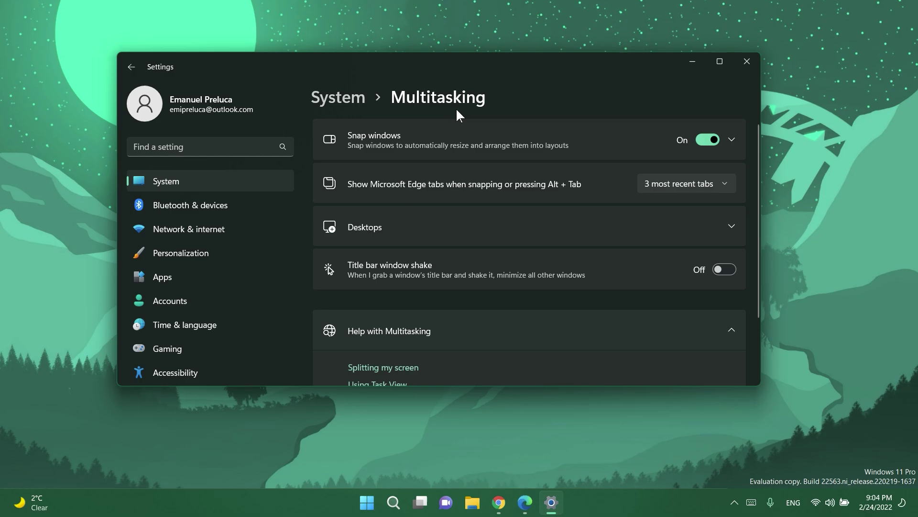
Step: Close Settings and search the emoji panel for 'melt' to find the melting emoji
key(alt+F4)
key(super+period)
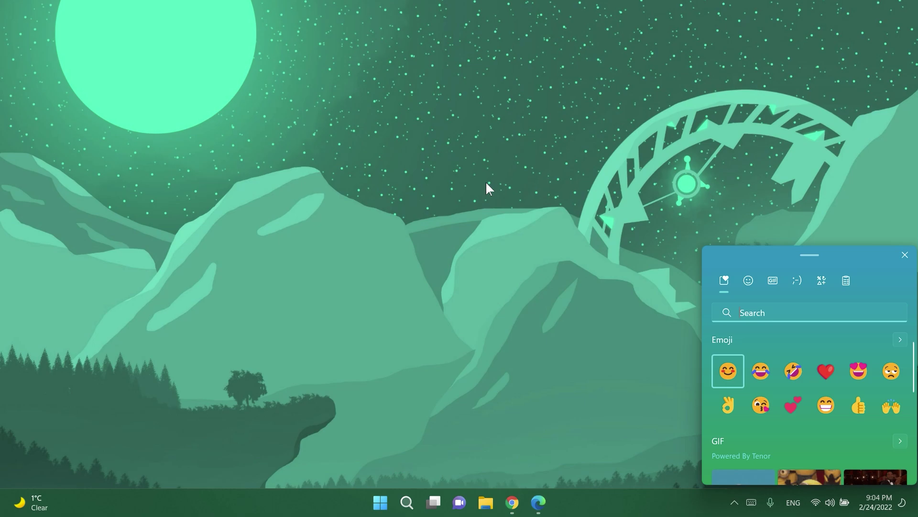
text(melt)
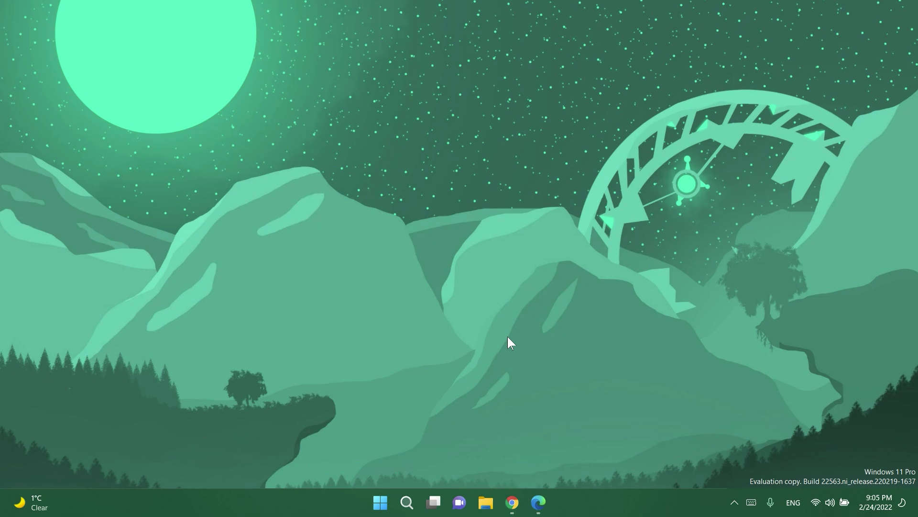
key(XF86AudioRaiseVolume)
key(XF86AudioRaiseVolume)
key(XF86AudioLowerVolume)
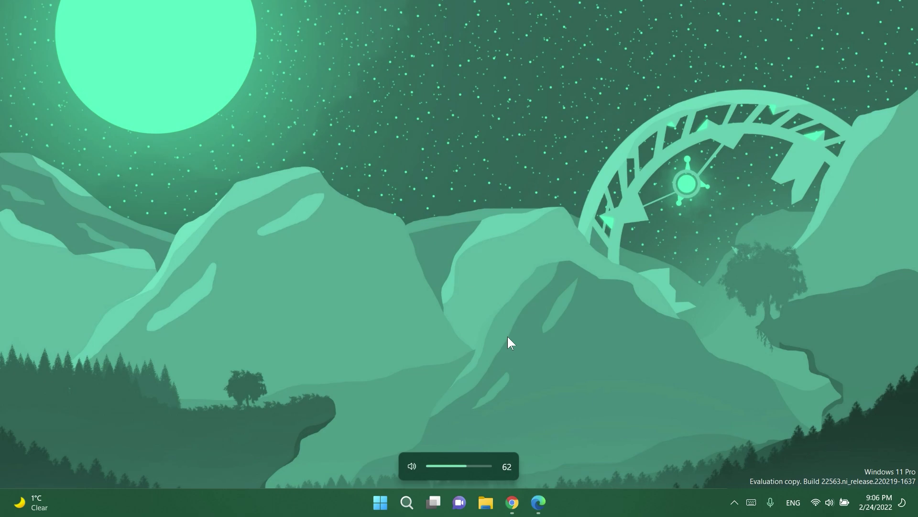
key(XF86AudioRaiseVolume)
key(XF86AudioLowerVolume)
key(XF86AudioRaiseVolume)
key(XF86AudioMute)
key(XF86AudioMute)
key(XF86AudioRaiseVolume)
key(XF86AudioRaiseVolume)
key(XF86AudioLowerVolume)
key(XF86AudioLowerVolume)
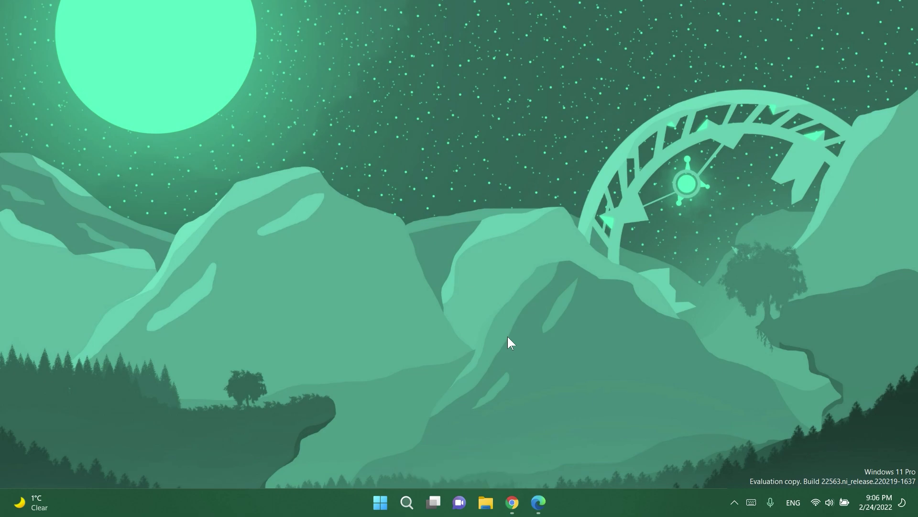